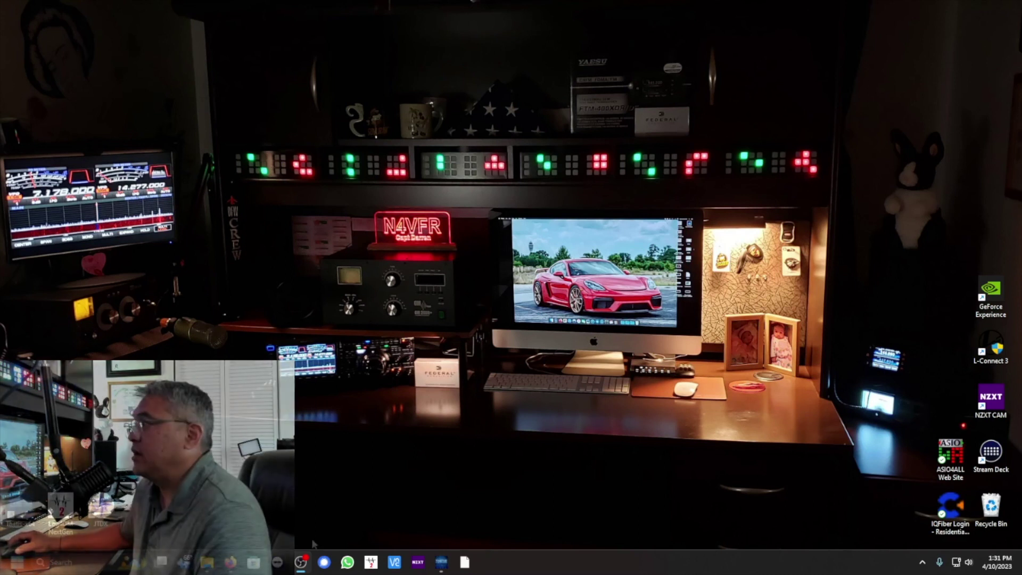
Step: Switch to Firefox and examine the uxcell RG316 cable listing and the detailed photo of the CleanRF RF-S2K variable sampler
{"action": "left_click", "coordinate": [230, 562]}
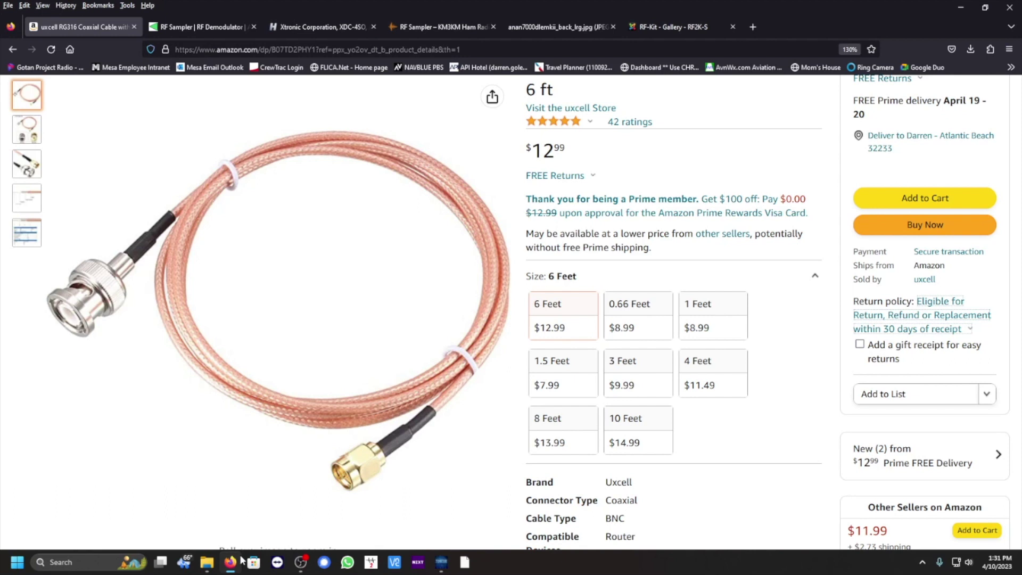
{"action": "mouse_move", "coordinate": [99, 335]}
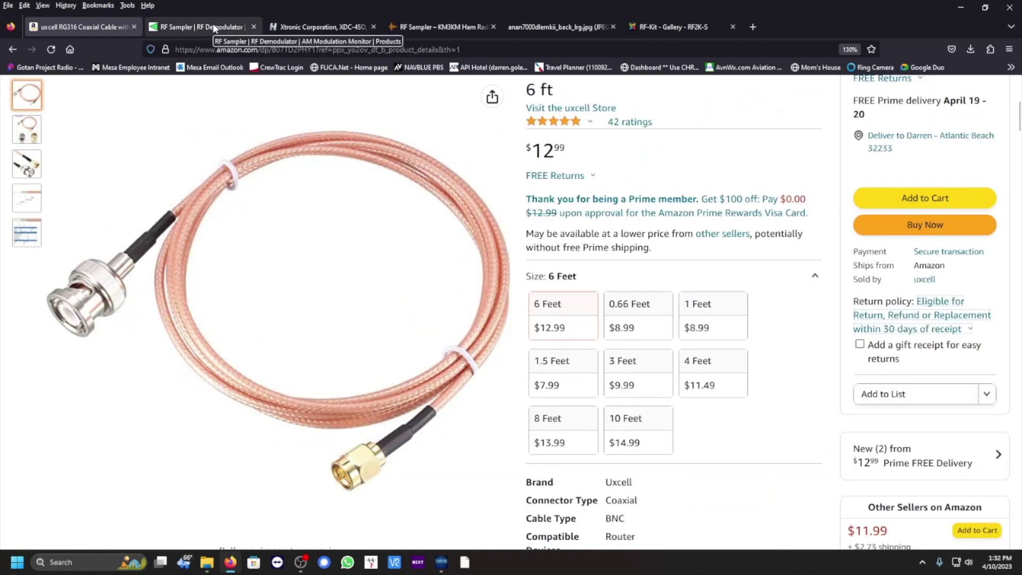
{"action": "left_click", "coordinate": [215, 29]}
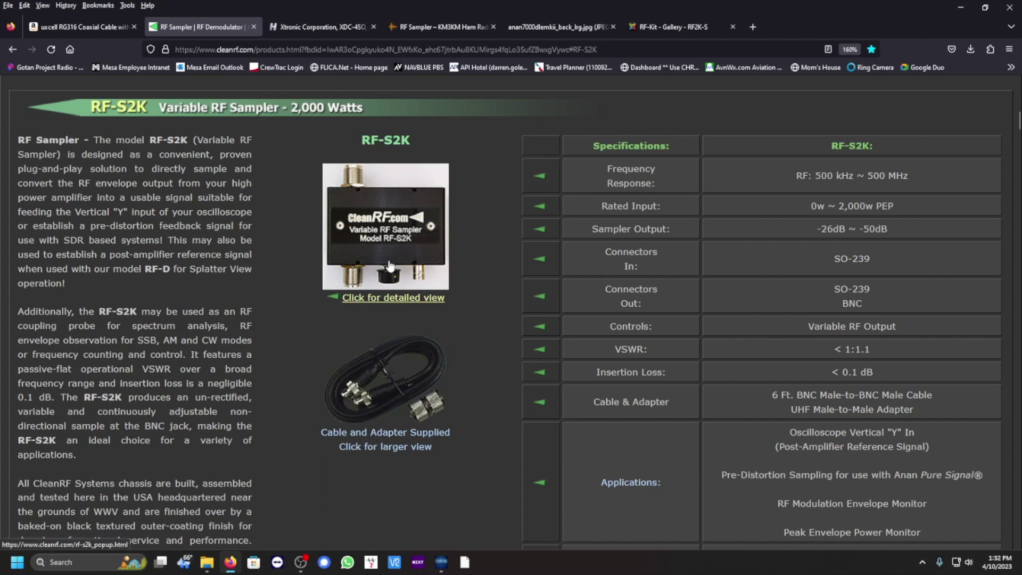
{"action": "left_click", "coordinate": [377, 298]}
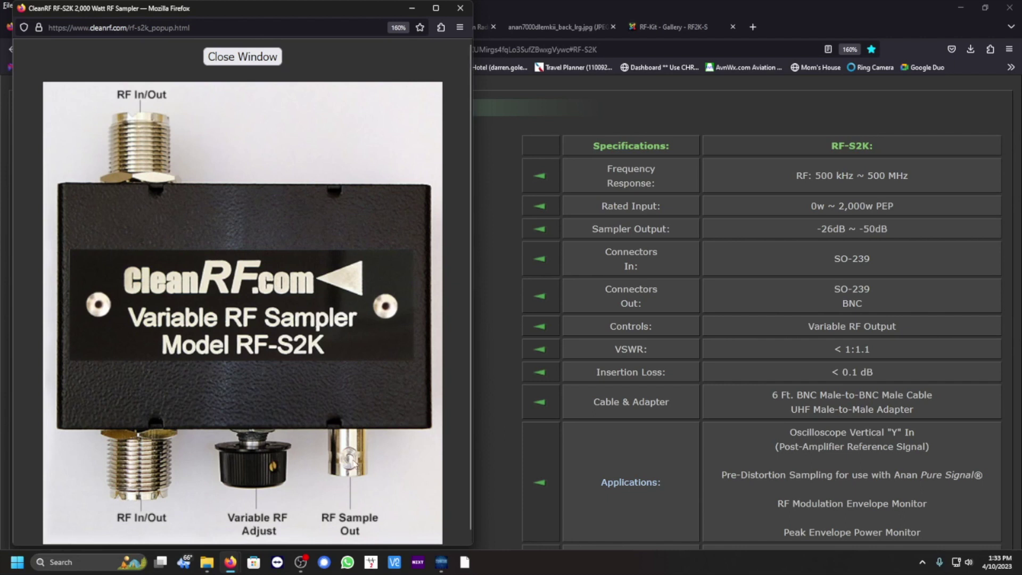
{"action": "left_click", "coordinate": [461, 7]}
Step: Revisit the uxcell cable listing and examine the RF Sample Out connector in the enlarged RF-S2K photo
{"action": "left_click", "coordinate": [120, 25]}
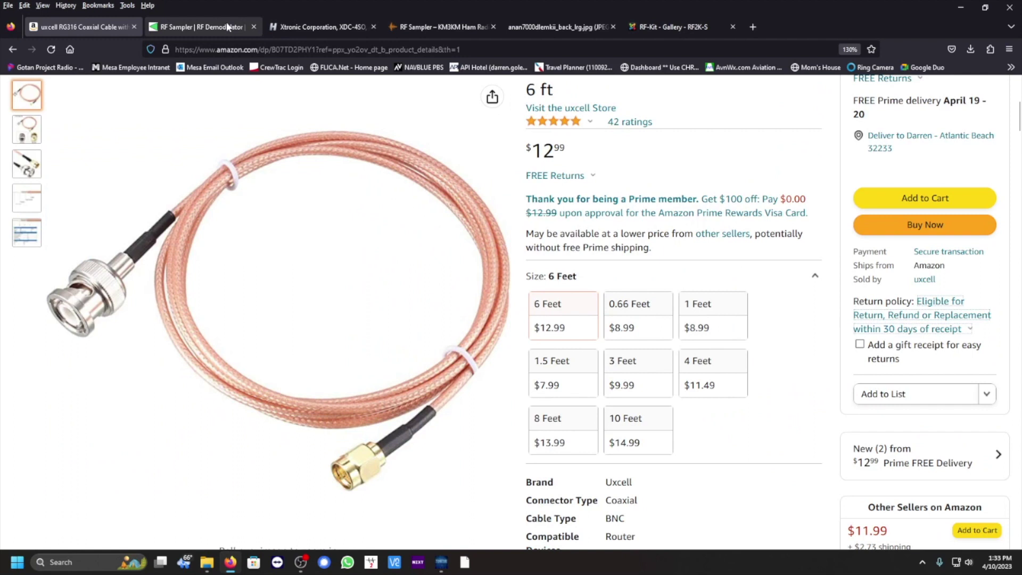
{"action": "left_click", "coordinate": [217, 26]}
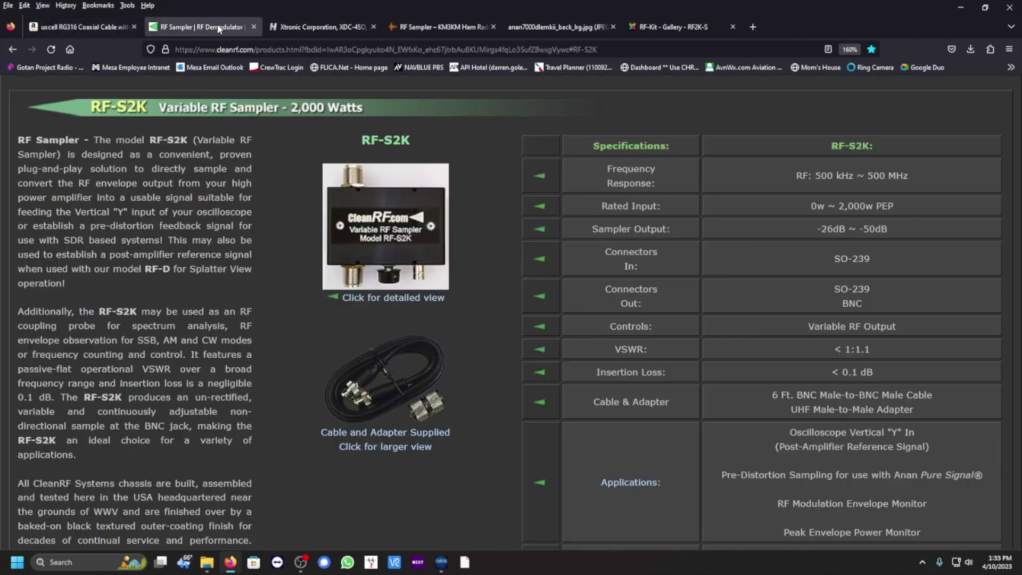
{"action": "left_click", "coordinate": [383, 298]}
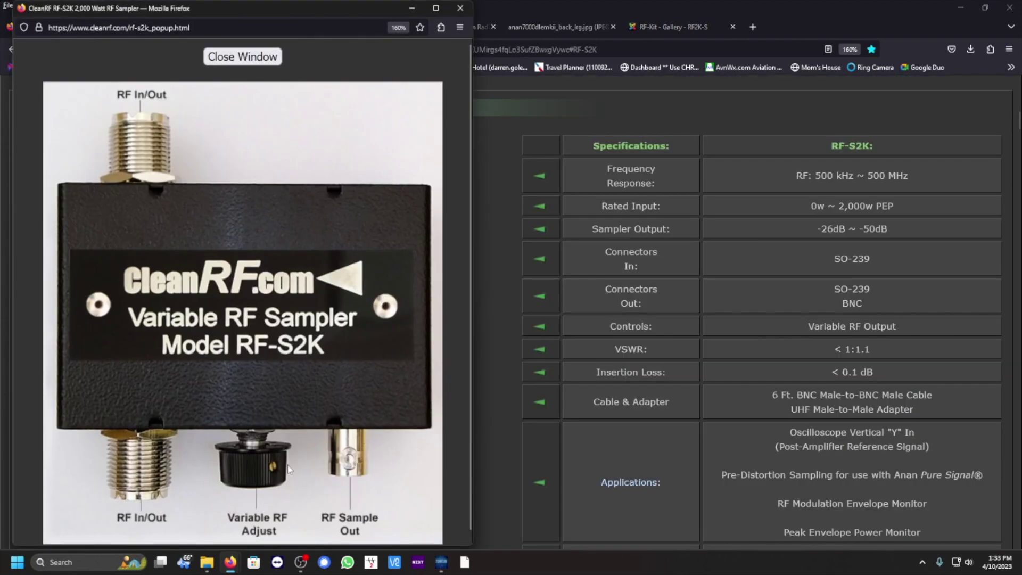
{"action": "left_click", "coordinate": [301, 244]}
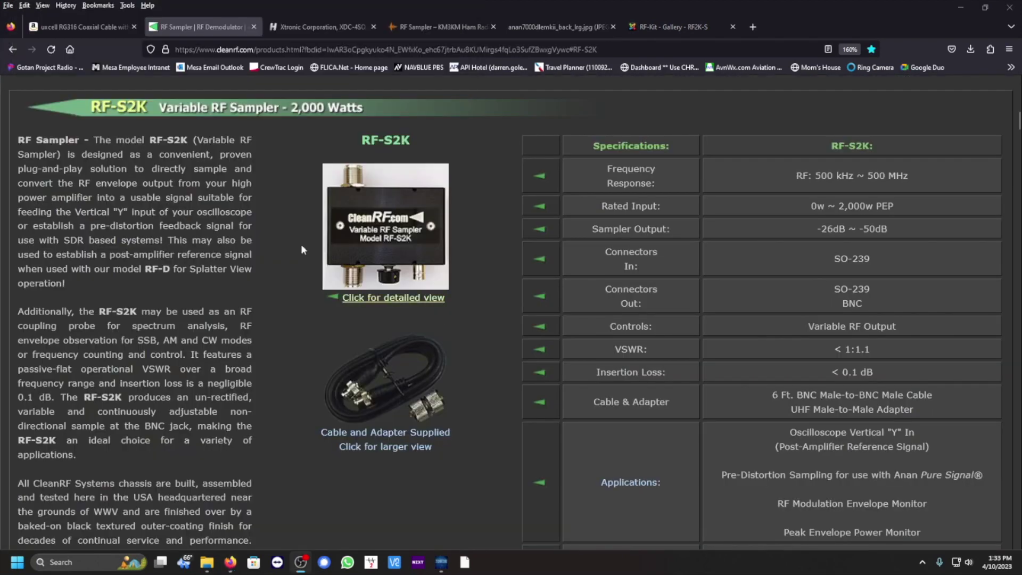
Step: Examine the Xtronic XDC-4SO directional coupler listing and the KM3KM RF Sampler's product and cable photos
{"action": "left_click", "coordinate": [312, 30]}
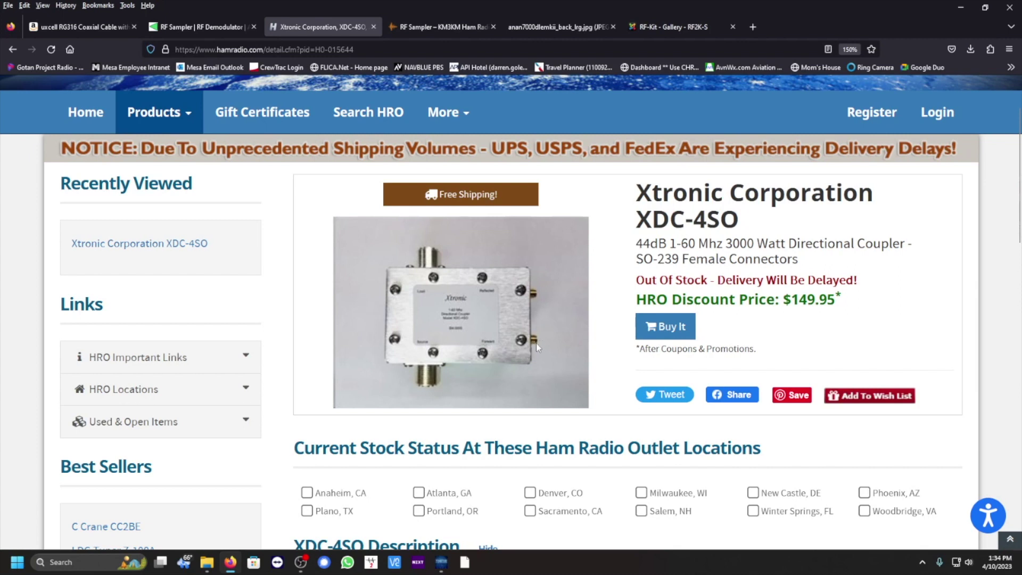
{"action": "left_click", "coordinate": [440, 28]}
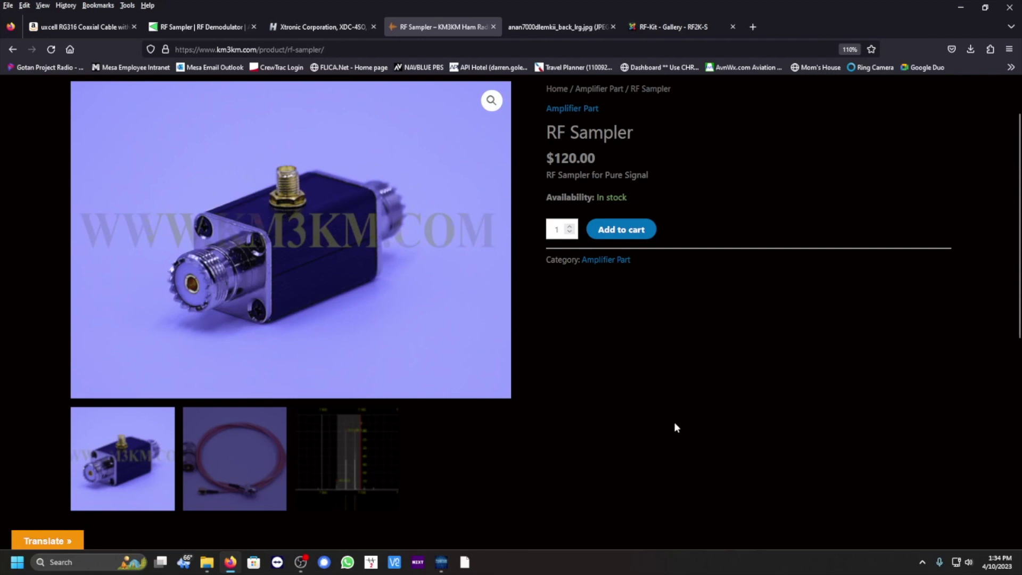
{"action": "left_click", "coordinate": [234, 467]}
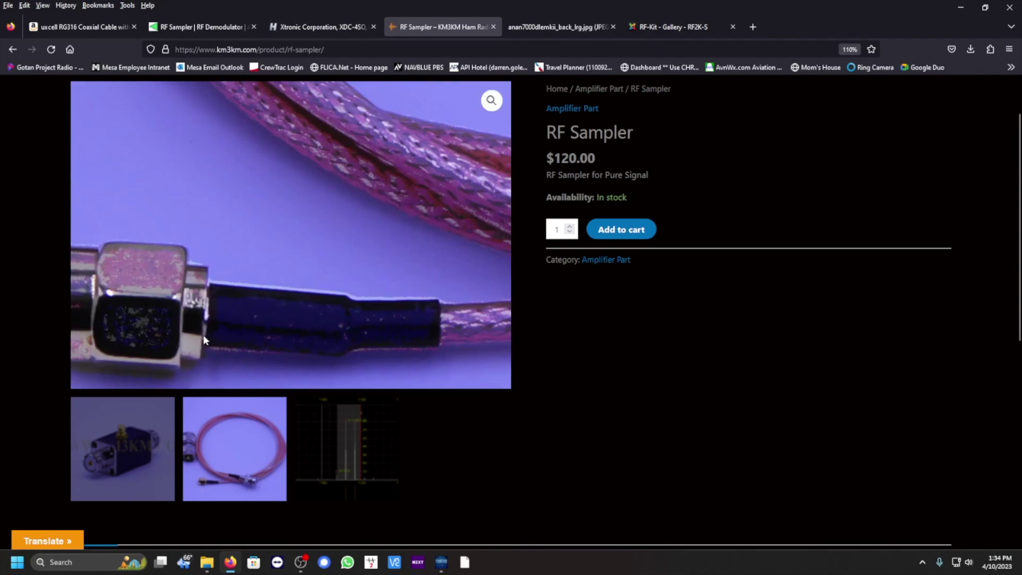
{"action": "left_click", "coordinate": [112, 434]}
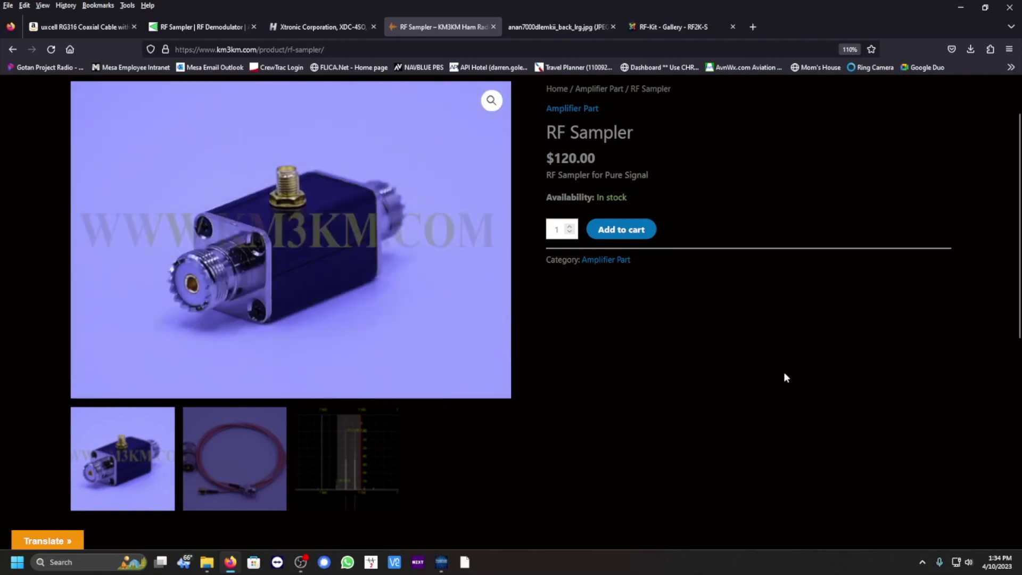
{"action": "left_click", "coordinate": [301, 561]}
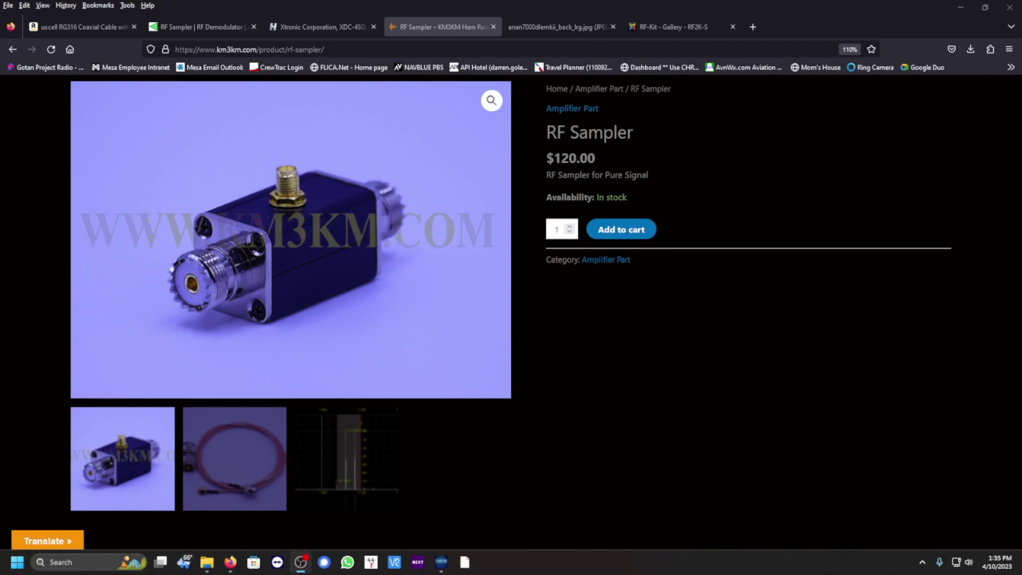
Step: Examine the Rx BYPASS connector in the ANAN-7000DLE back panel photo and the KM3KM sampler cable's connectors
{"action": "left_click", "coordinate": [554, 28]}
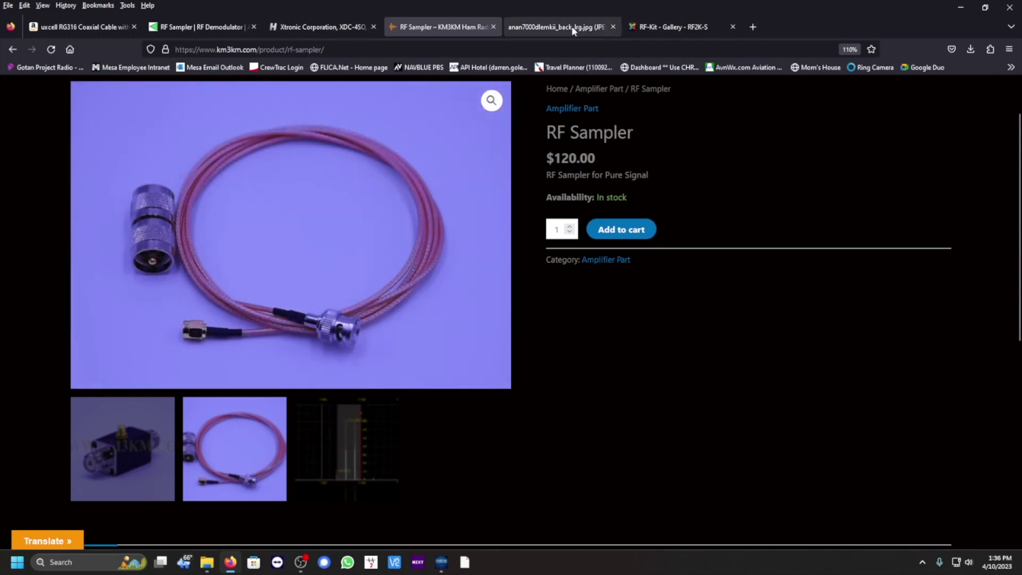
{"action": "left_click", "coordinate": [557, 27]}
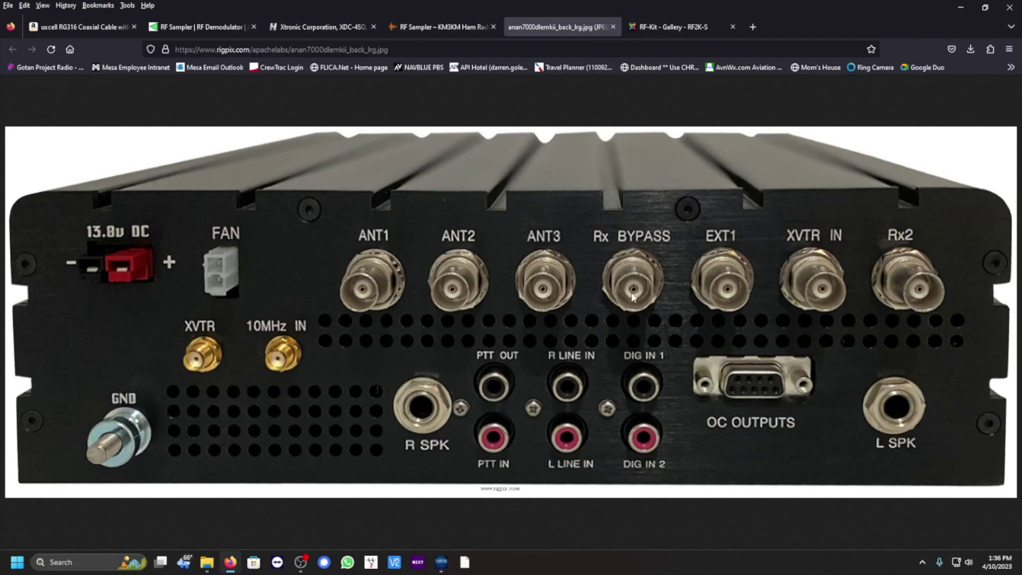
{"action": "left_click", "coordinate": [455, 27]}
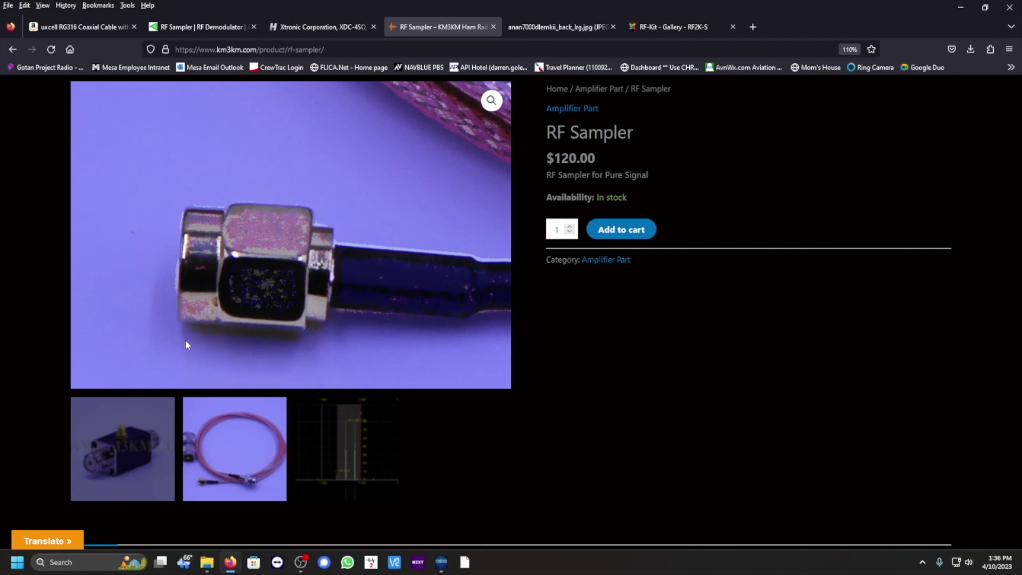
Step: Browse the rear panel photos in the RF-Kit RF2K-S gallery to examine the amplifier's gold sampling port
{"action": "left_click", "coordinate": [649, 27]}
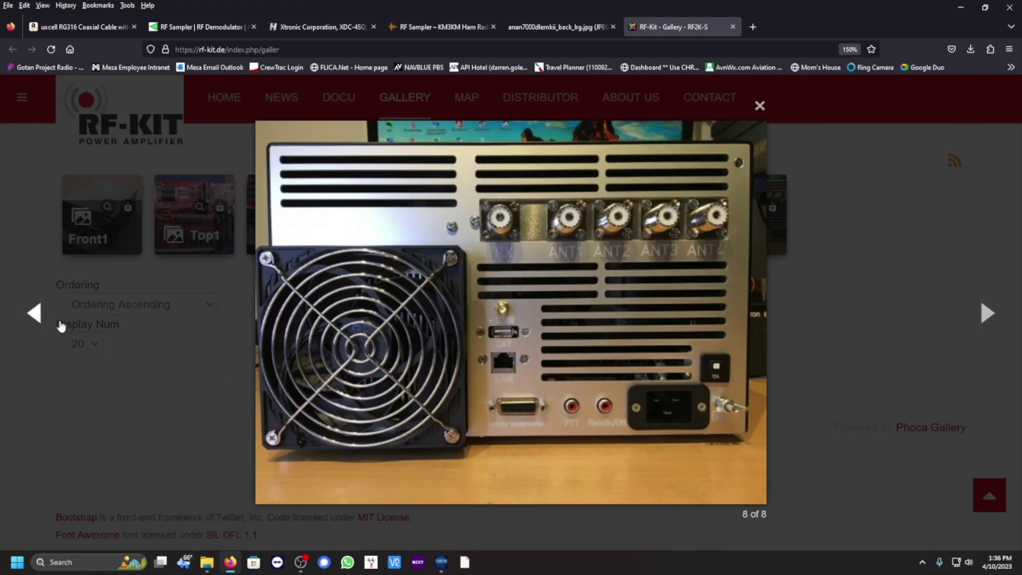
{"action": "left_click", "coordinate": [40, 321]}
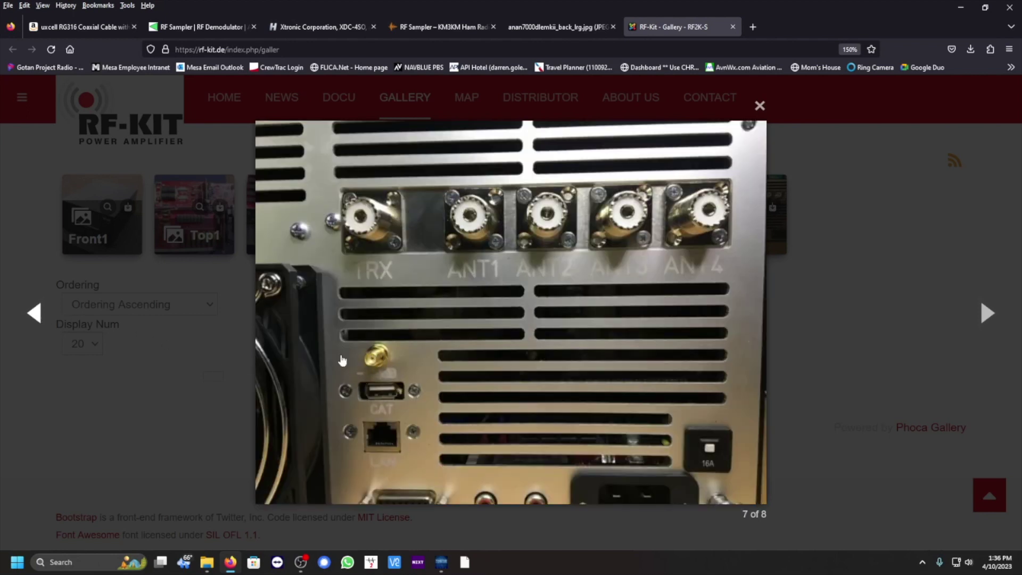
{"action": "left_click", "coordinate": [46, 321]}
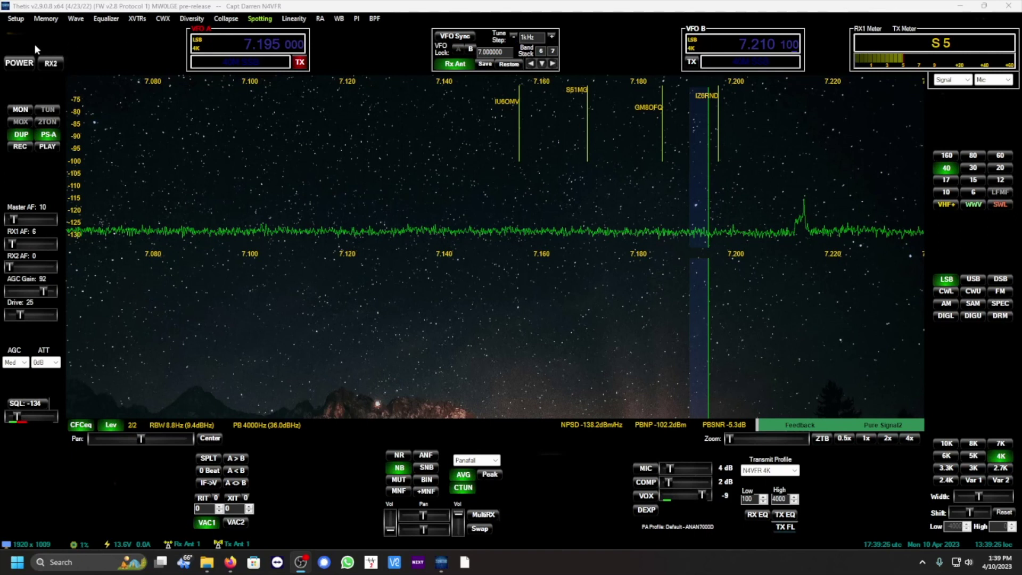
Step: Switch to Thetis, check the antenna control and Rx BYPASS on Tx settings for the Ant/Filters hardware setup, and accept them
{"action": "left_click", "coordinate": [16, 19]}
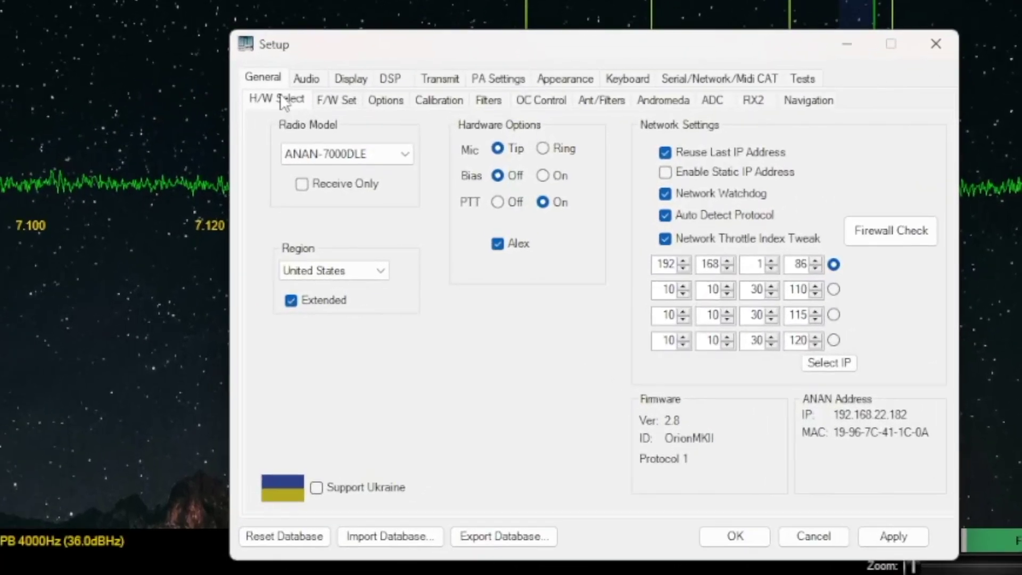
{"action": "left_click", "coordinate": [615, 111]}
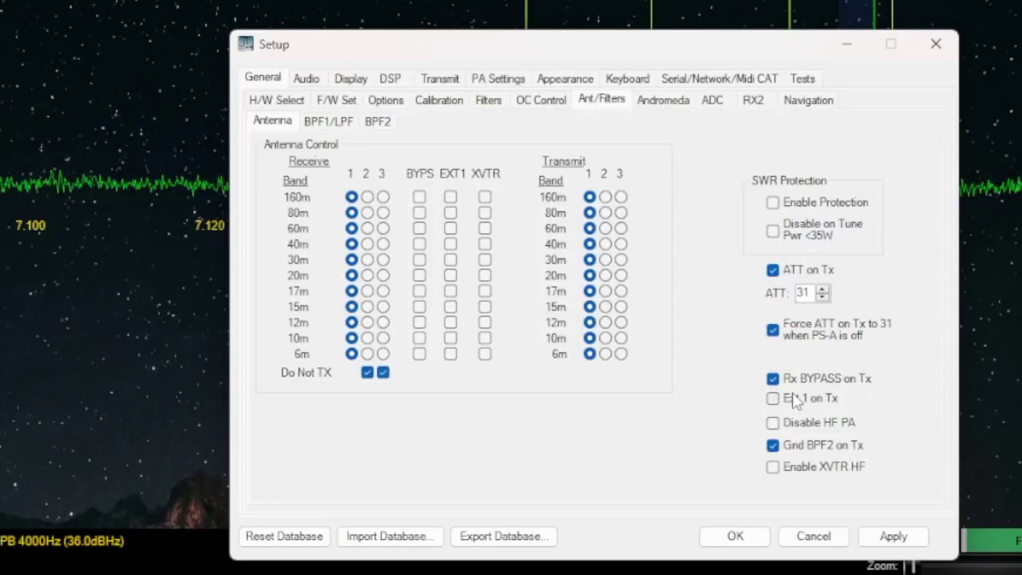
{"action": "left_click", "coordinate": [893, 541]}
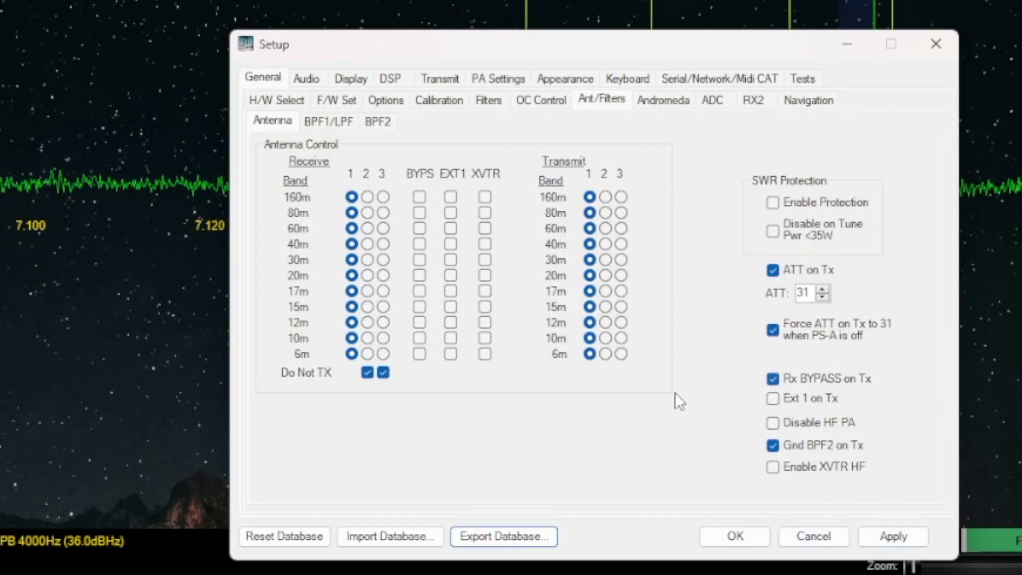
{"action": "left_click", "coordinate": [734, 537]}
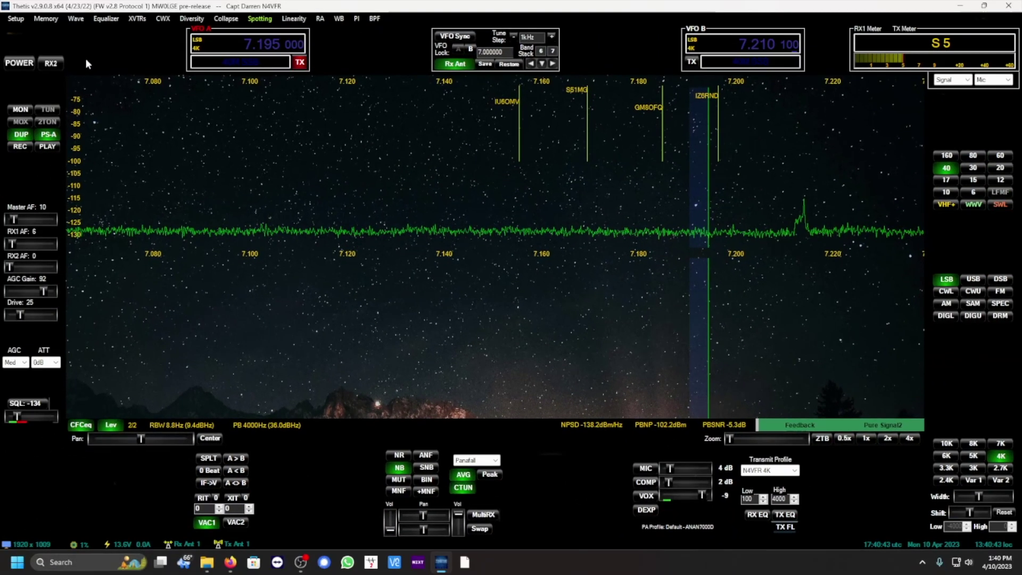
Step: Power on the radio and narrow the spectrum display around 7.195 MHz, adjusting the split between panadapter and waterfall
{"action": "left_click", "coordinate": [19, 63]}
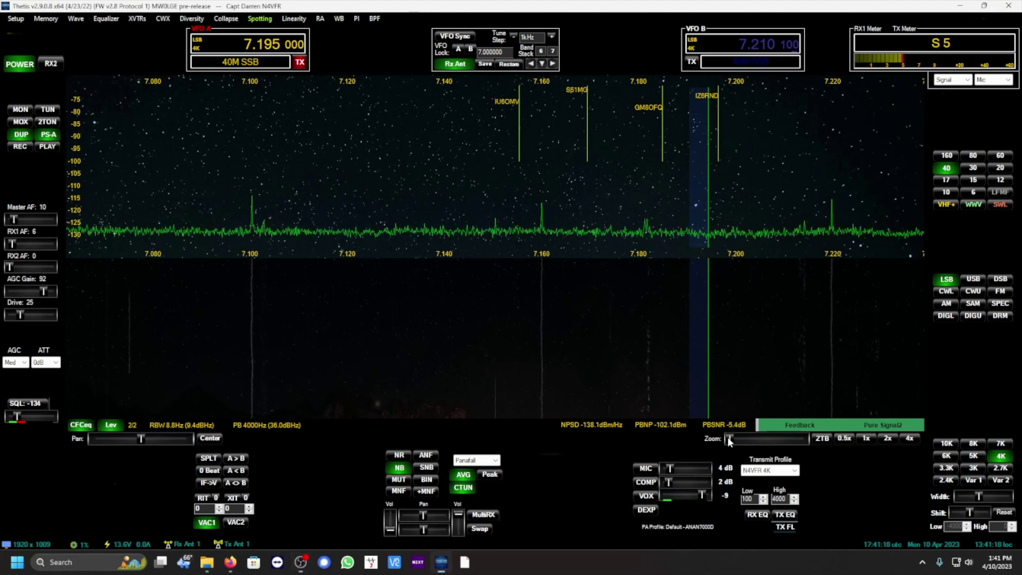
{"action": "left_click_drag", "start_coordinate": [730, 437], "coordinate": [762, 424]}
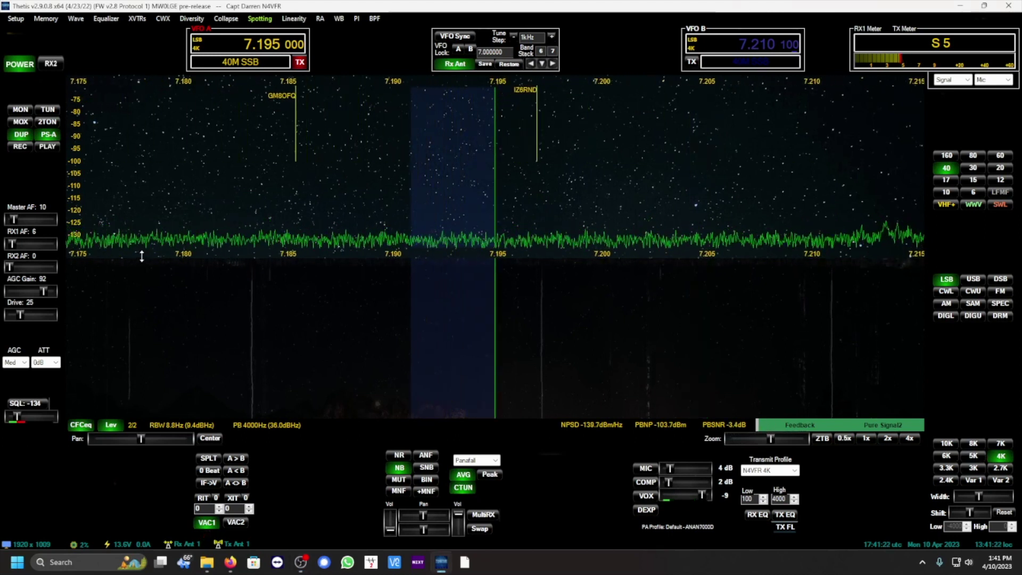
{"action": "left_click_drag", "start_coordinate": [136, 254], "coordinate": [121, 275]}
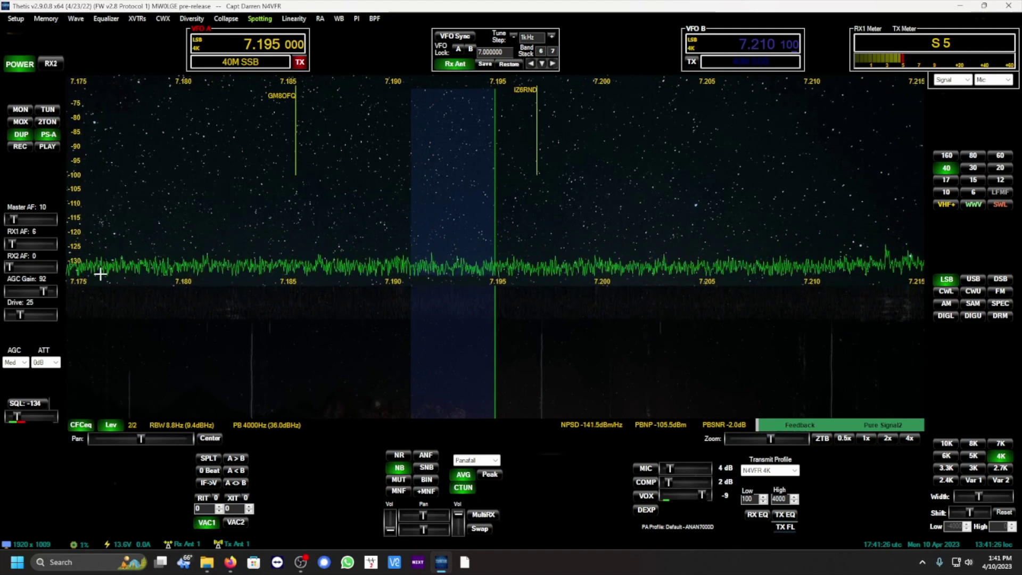
{"action": "left_click_drag", "start_coordinate": [96, 281], "coordinate": [90, 260]}
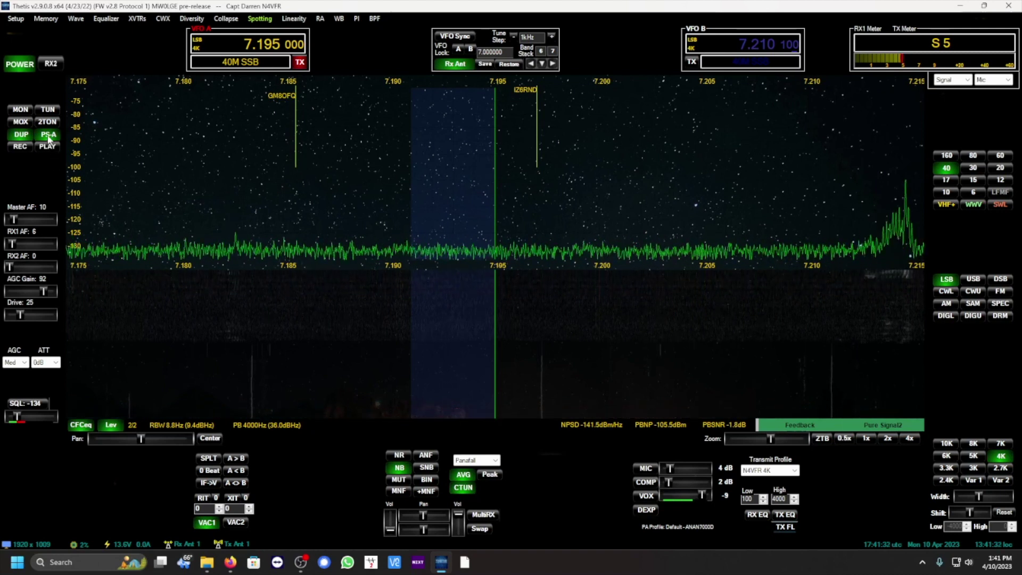
Step: Turn off PureSignal (PS-A), widen the displayed span around 7.195 MHz, and transmit a brief tune carrier
{"action": "left_click", "coordinate": [48, 137]}
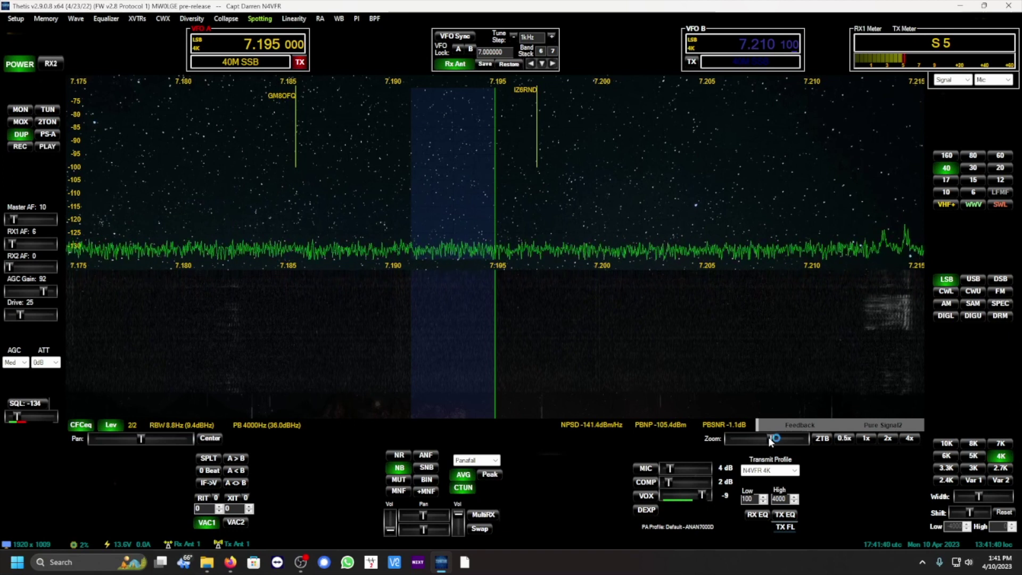
{"action": "left_click_drag", "start_coordinate": [769, 437], "coordinate": [754, 439]}
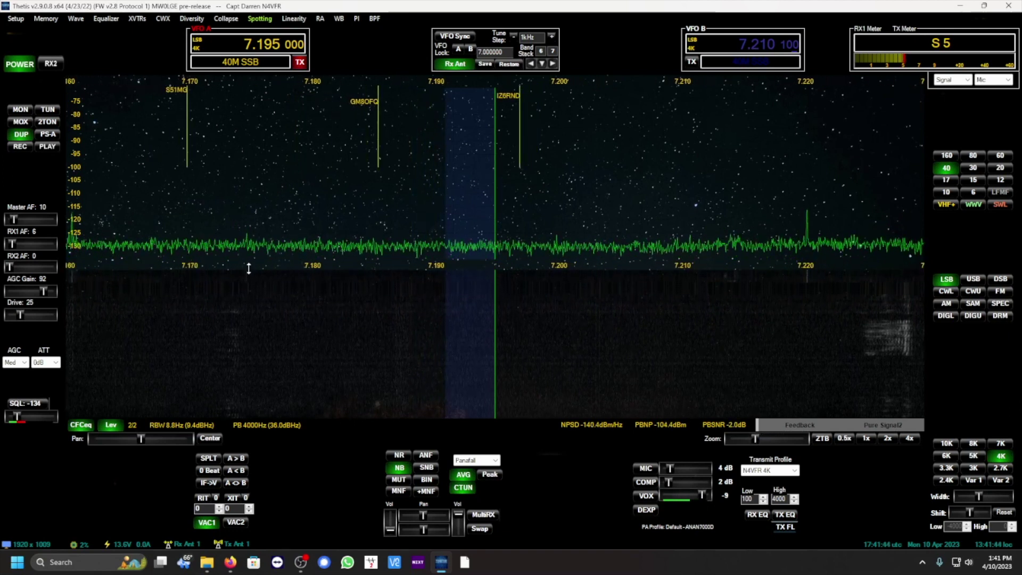
{"action": "left_click_drag", "start_coordinate": [248, 267], "coordinate": [246, 260]}
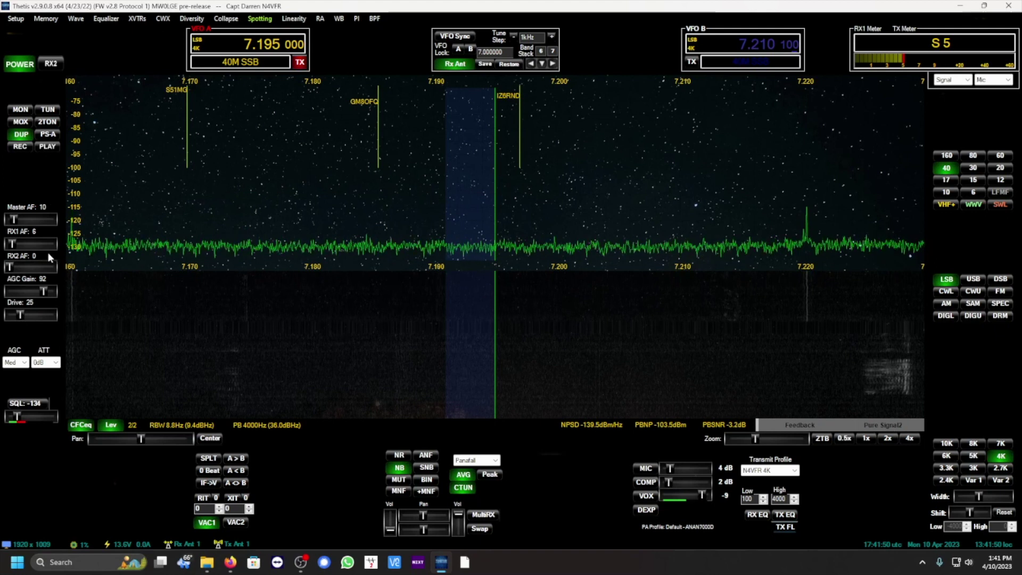
{"action": "left_click", "coordinate": [47, 109]}
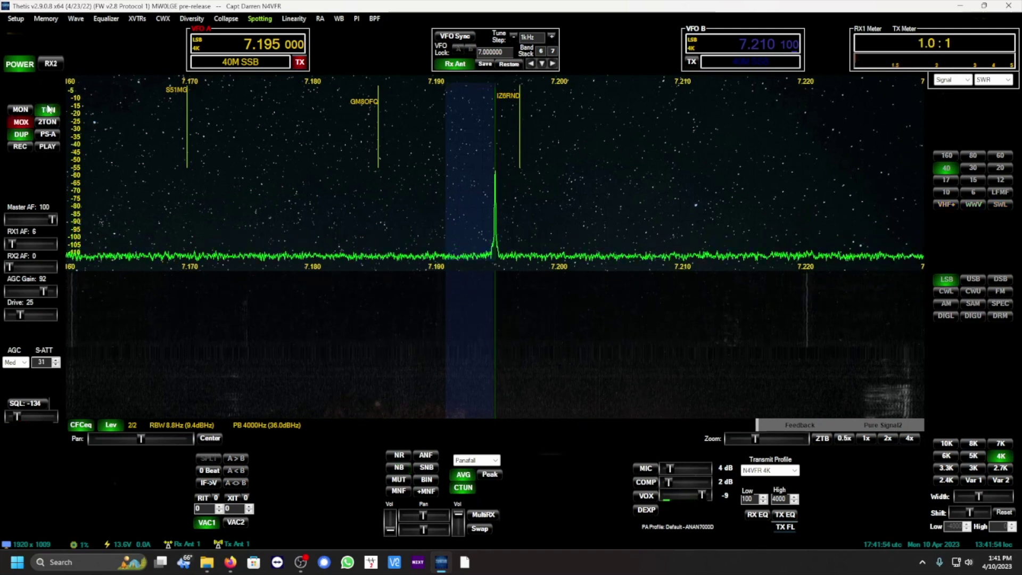
{"action": "left_click", "coordinate": [48, 109]}
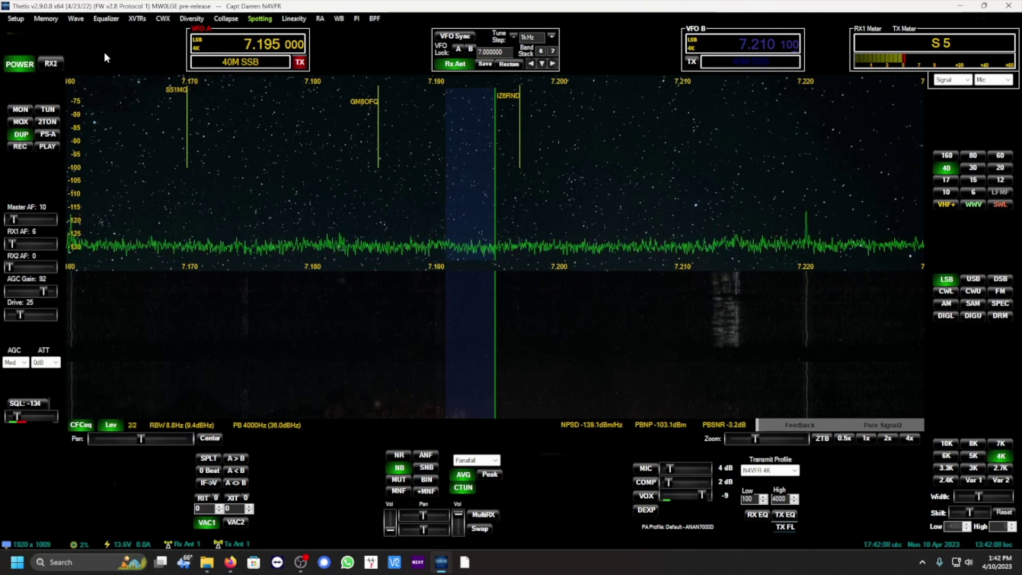
Step: Make two brief test transmissions on 7.195 MHz LSB with PureSignal off and drive at 25, returning to receive after each
{"action": "key", "text": "space"}
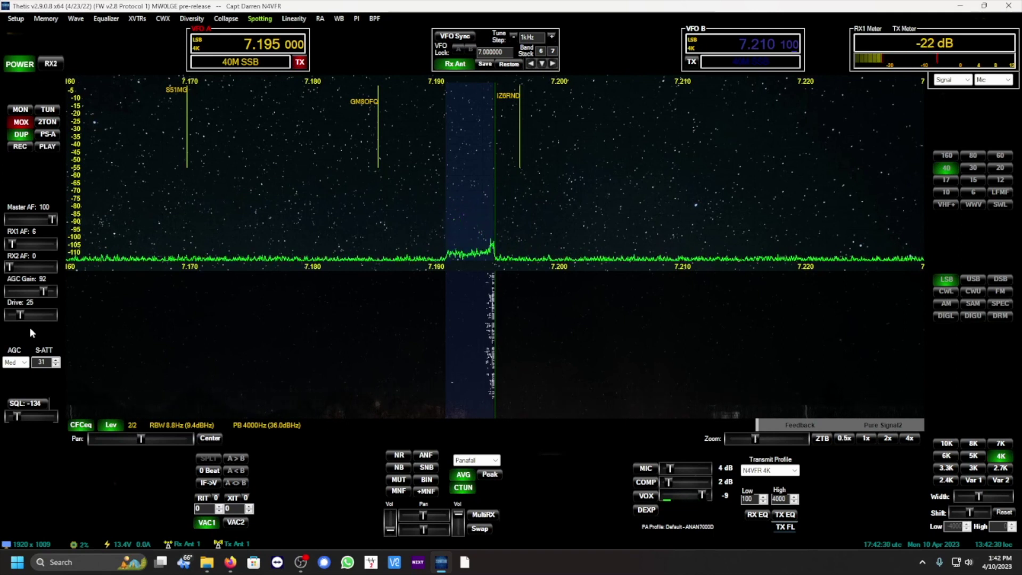
{"action": "key", "text": "space"}
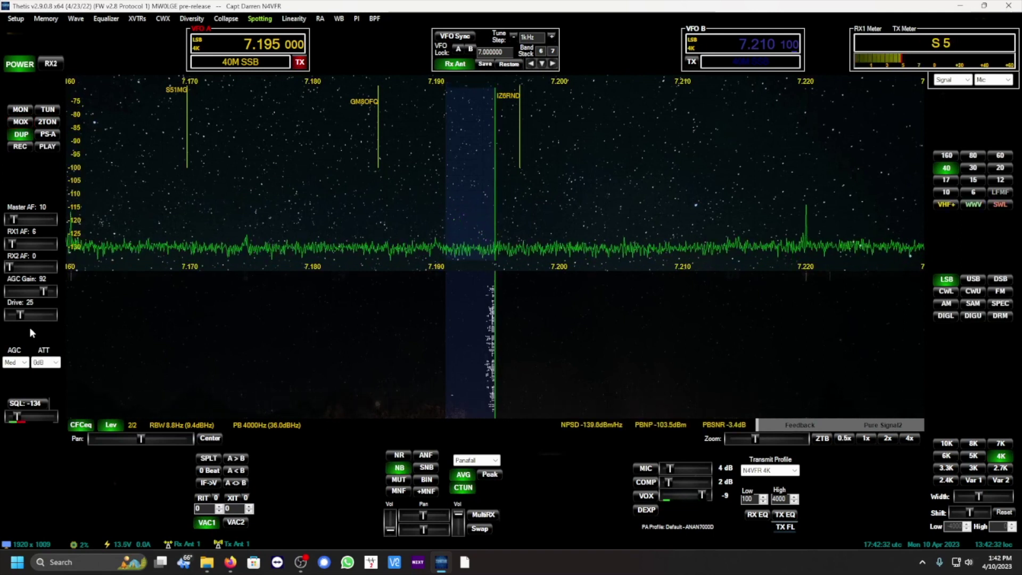
{"action": "key", "text": "space"}
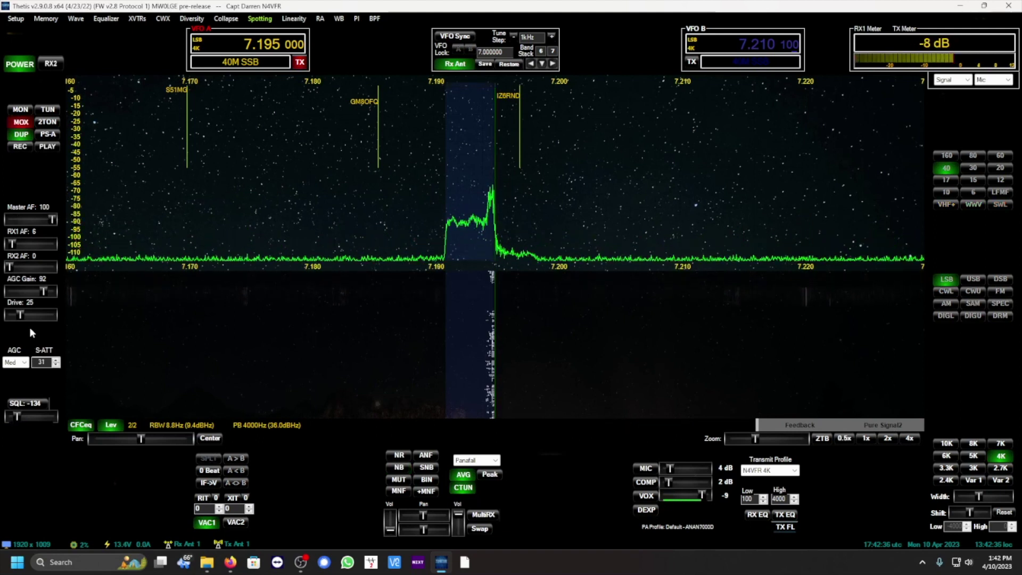
{"action": "key", "text": "space"}
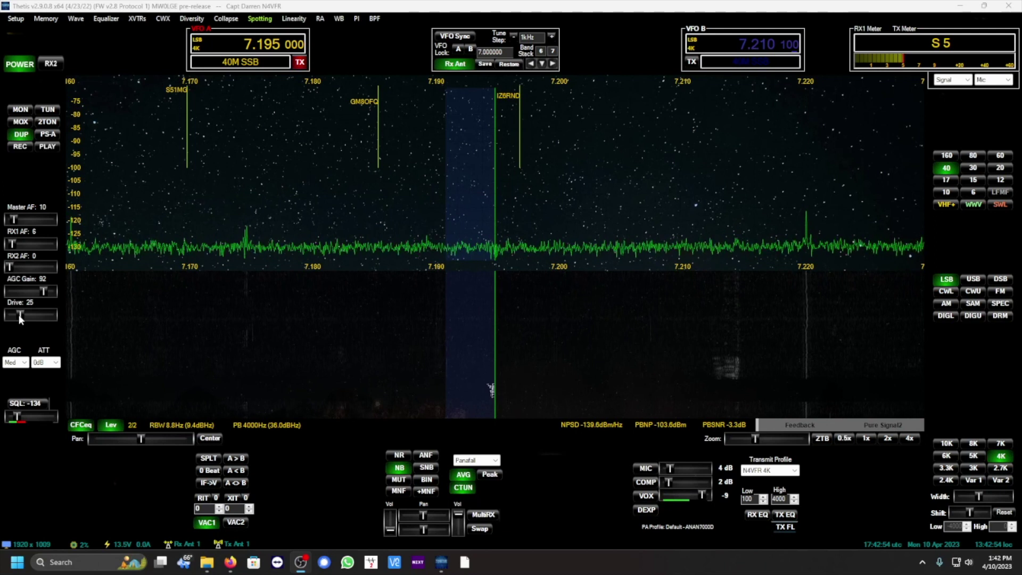
Step: Lower the drive to 15 and make voice test transmissions on 7.195 MHz with PureSignal off
{"action": "scroll", "coordinate": [19, 318], "scroll_direction": "down", "scroll_amount": 4}
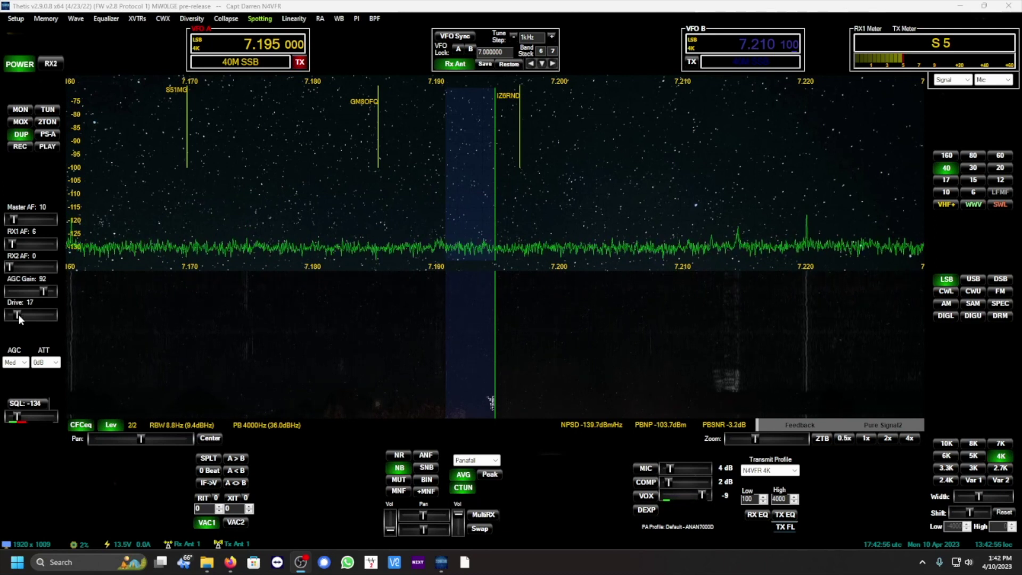
{"action": "left_click", "coordinate": [120, 52]}
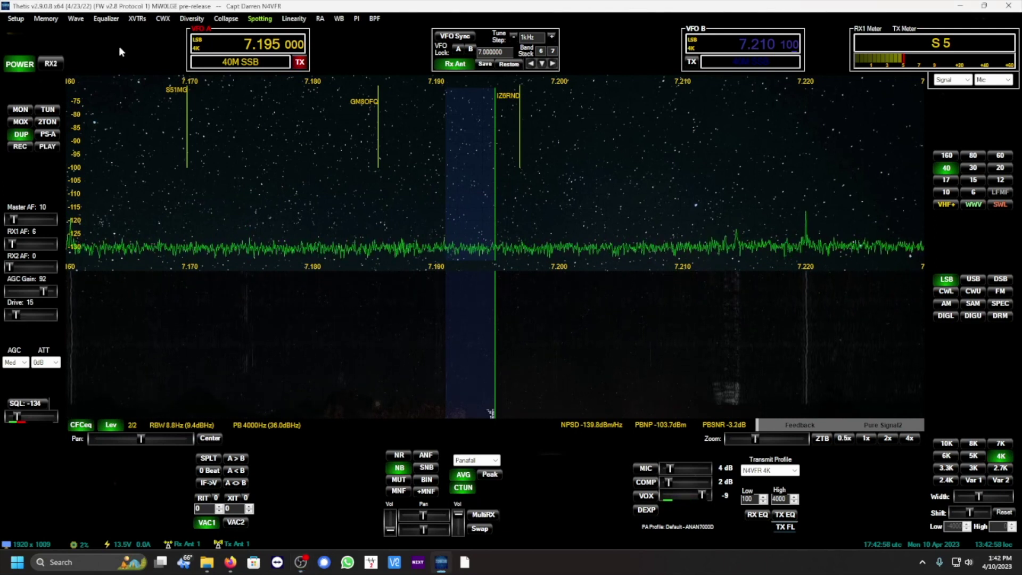
{"action": "key", "text": "space"}
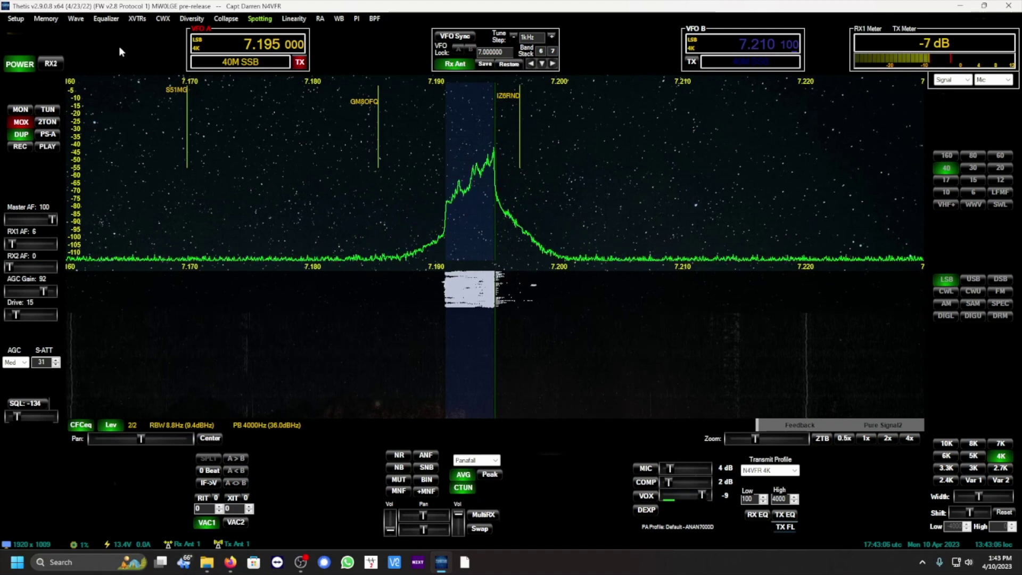
{"action": "key", "text": "space"}
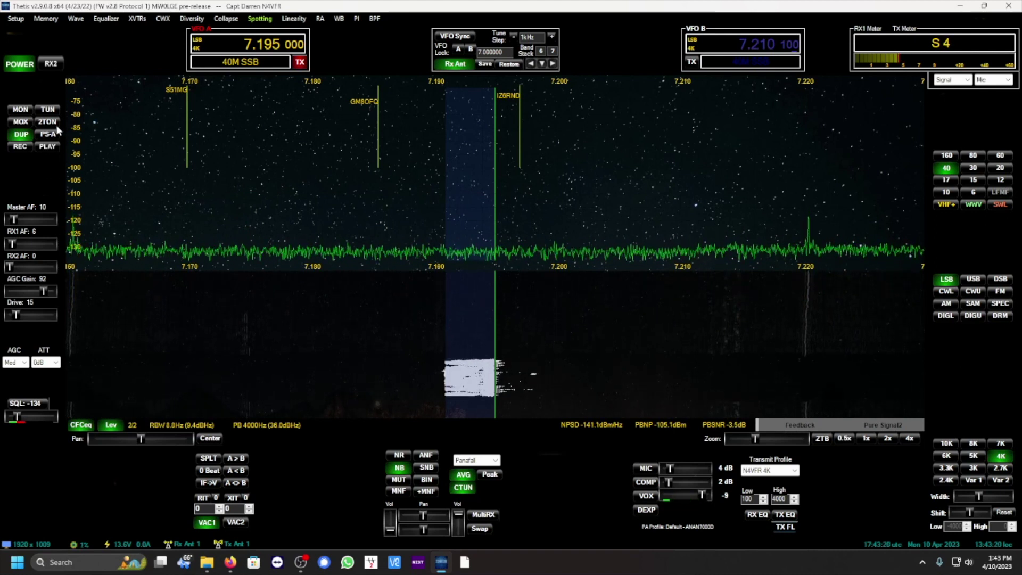
{"action": "key", "text": "space"}
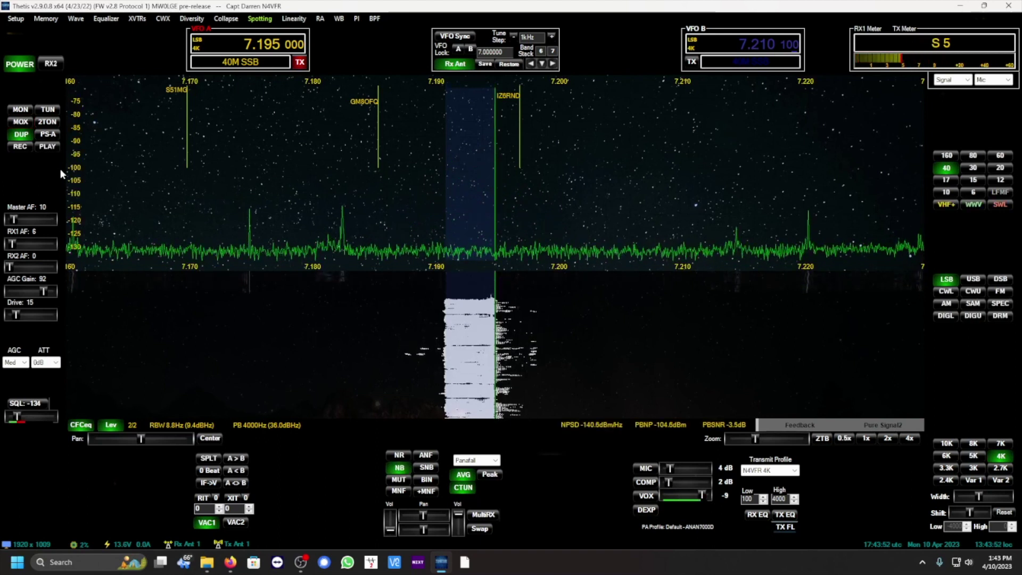
Step: Enable PureSignal (PS-A) and make a voice test transmission on 7.195 MHz, leaving PureSignal on
{"action": "left_click", "coordinate": [48, 135]}
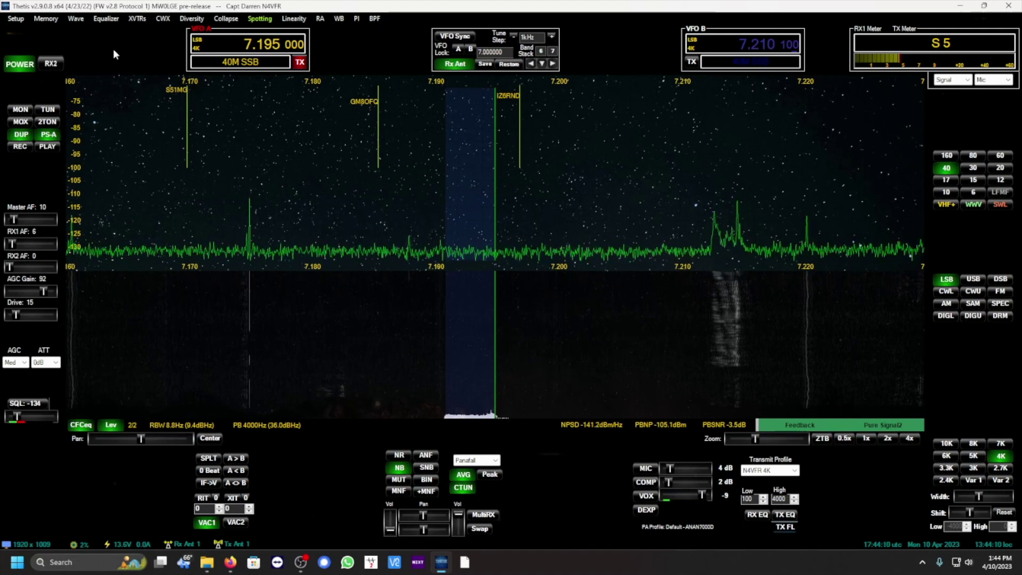
{"action": "key", "text": "space"}
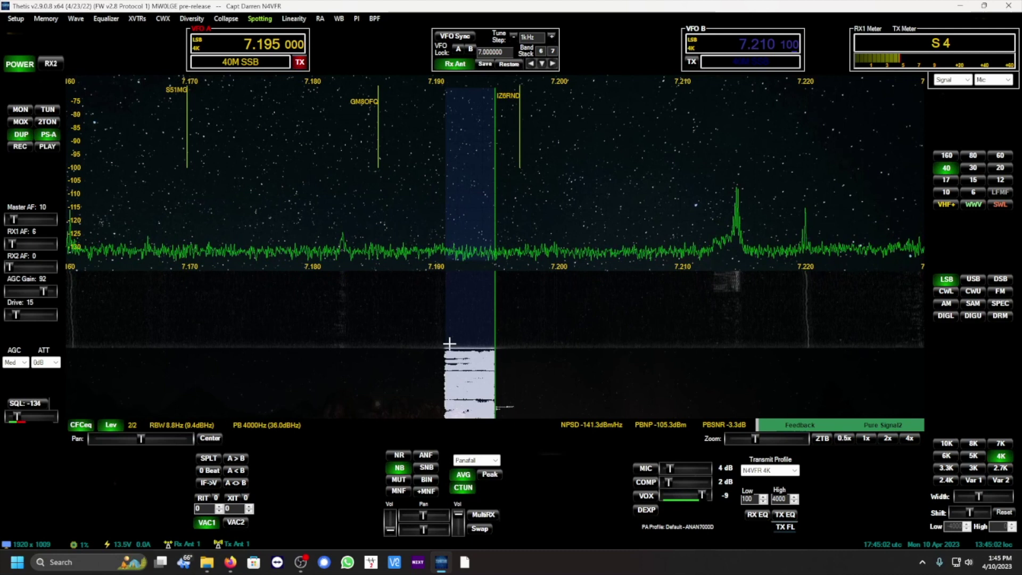
{"action": "left_click", "coordinate": [52, 136]}
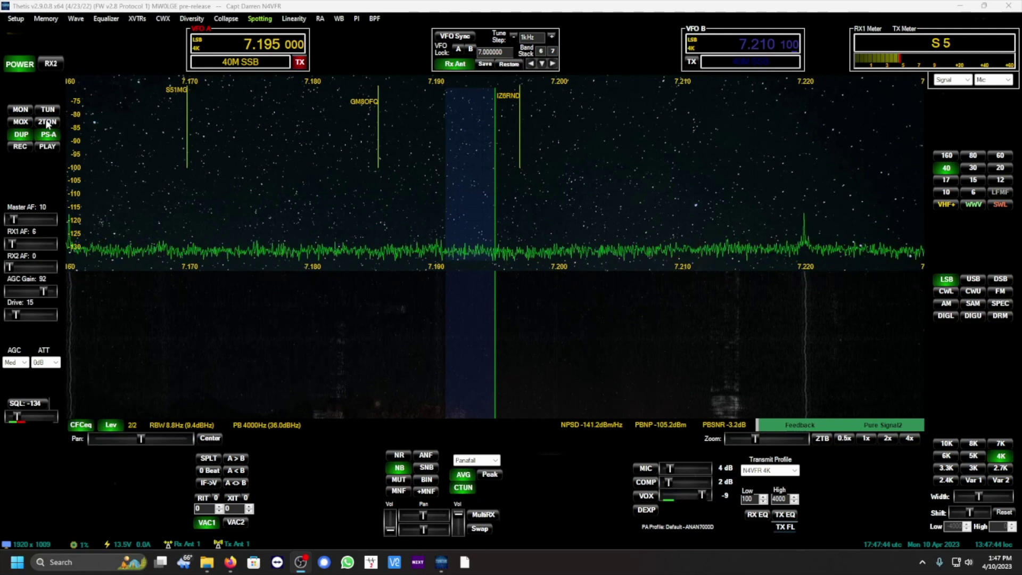
Step: Run a two-tone test with PureSignal on, extend the transmit spectrum's dB scale down to about -135, and stop the test
{"action": "left_click", "coordinate": [48, 122]}
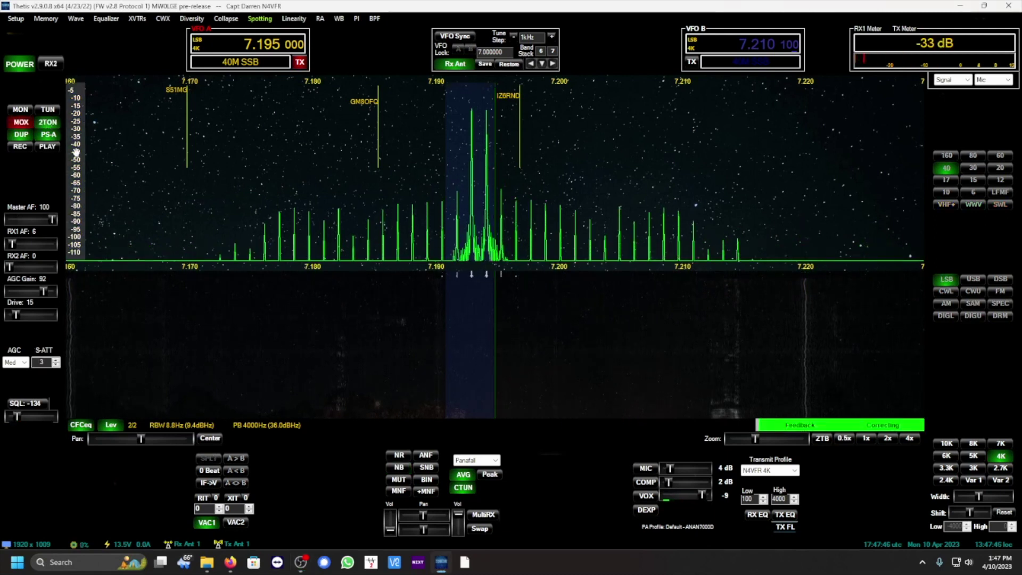
{"action": "mouse_move", "coordinate": [75, 166]}
{"action": "left_mouse_down"}
{"action": "mouse_move", "coordinate": [76, 133]}
{"action": "mouse_move", "coordinate": [85, 170]}
{"action": "left_mouse_up"}
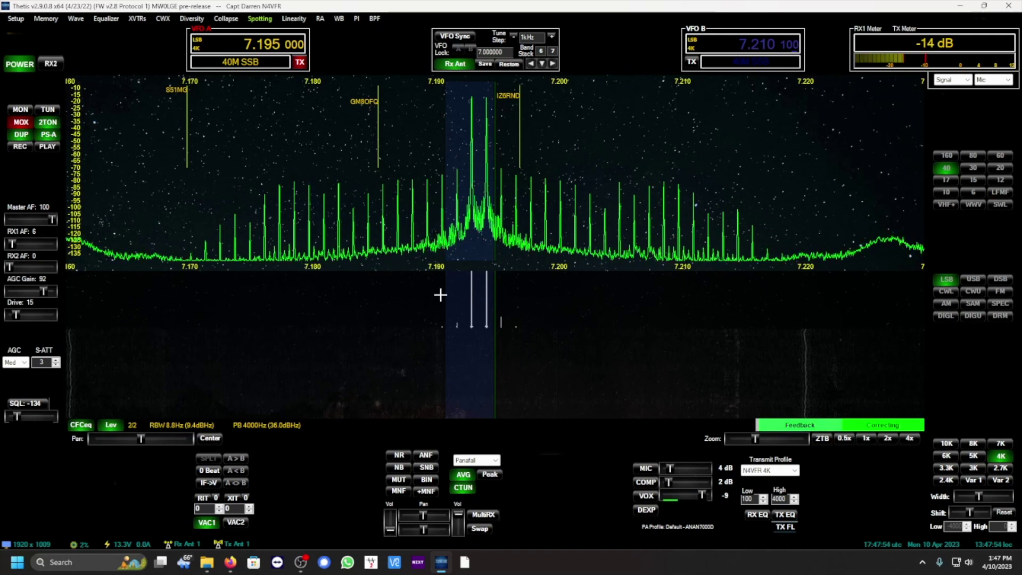
{"action": "left_click", "coordinate": [49, 122]}
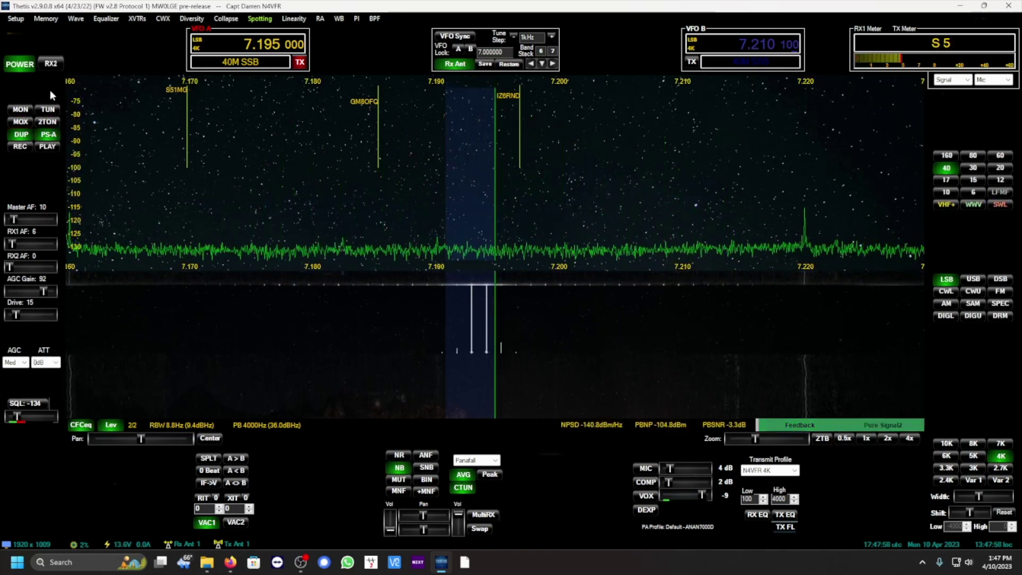
Step: Key the transmitter on 7.195 MHz for another voice test with PureSignal on and drive at 15
{"action": "key", "text": "space"}
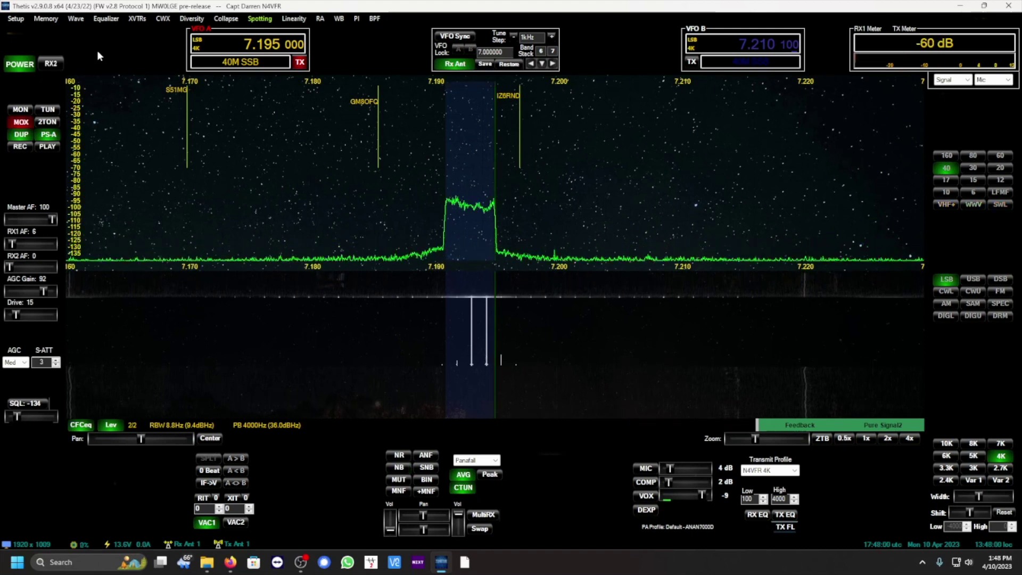